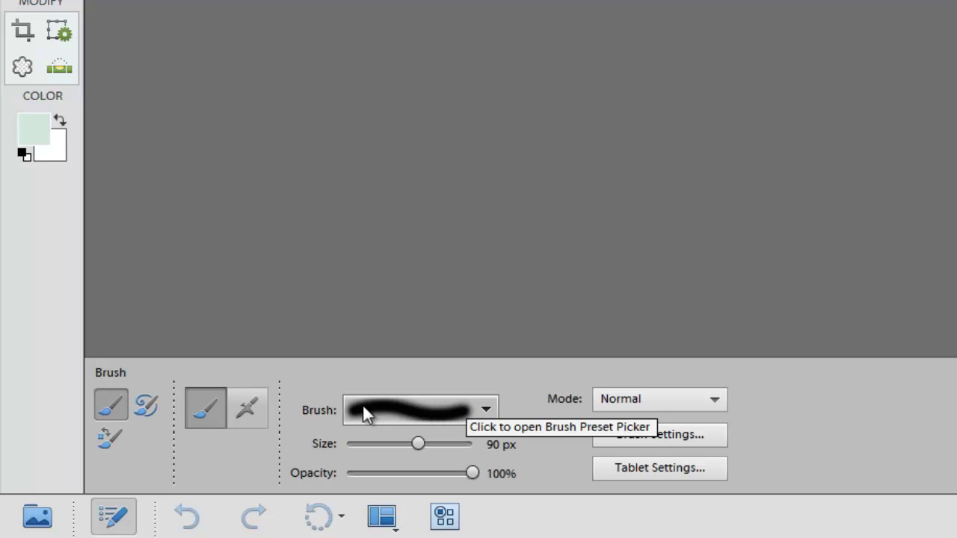
- Cycle the brush preset list through Text Only and Large List views, ending on Large Thumbnail
{"action": "left_click", "coordinate": [487, 410]}
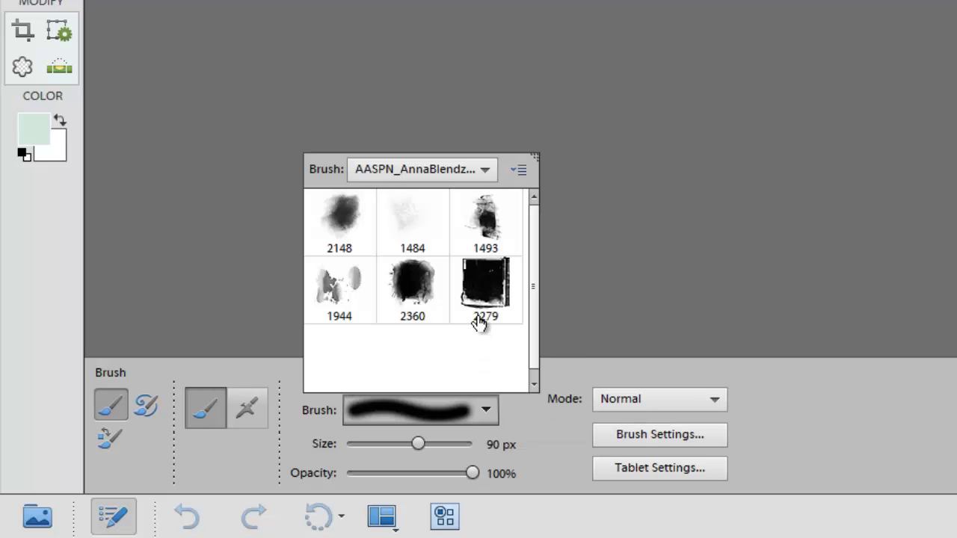
{"action": "left_click", "coordinate": [517, 172]}
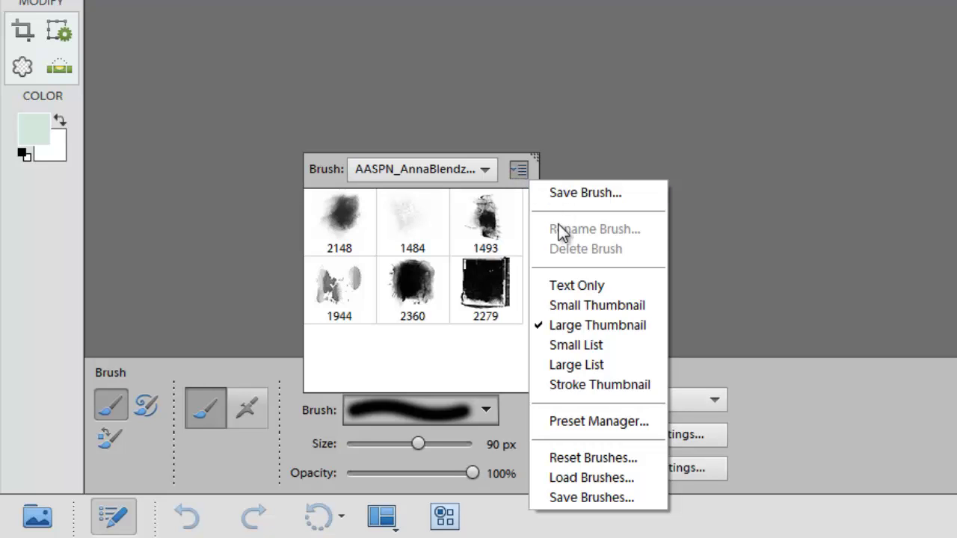
{"action": "left_click", "coordinate": [565, 287]}
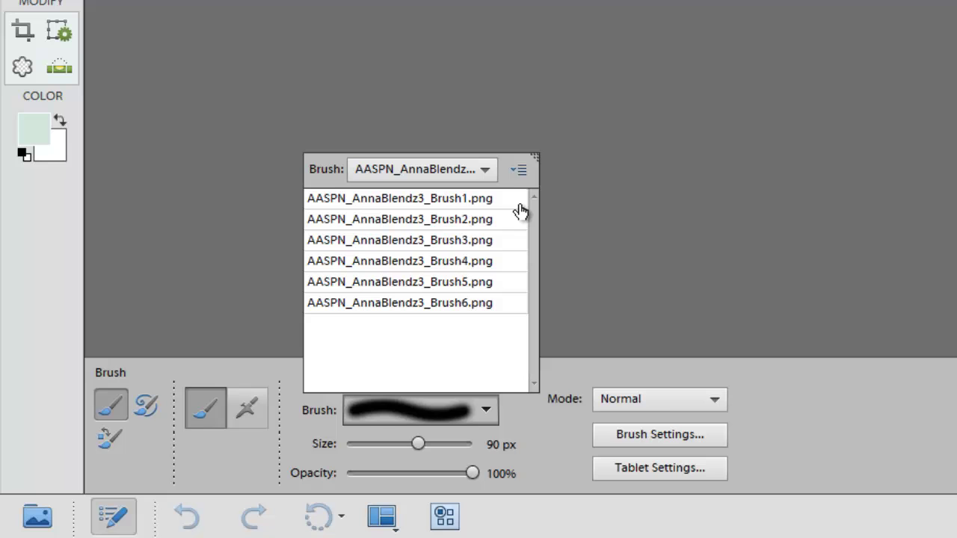
{"action": "left_click", "coordinate": [518, 170]}
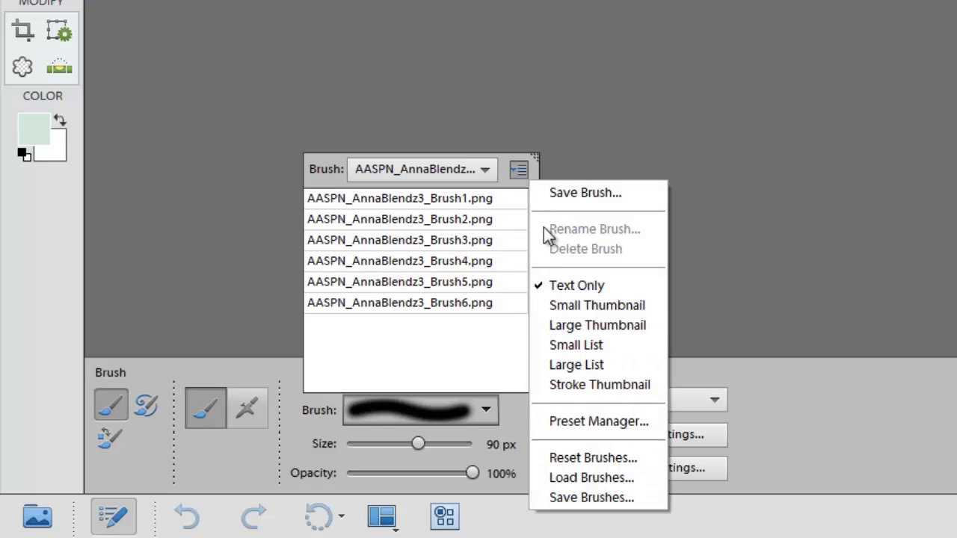
{"action": "left_click", "coordinate": [554, 327]}
{"action": "left_click", "coordinate": [518, 170]}
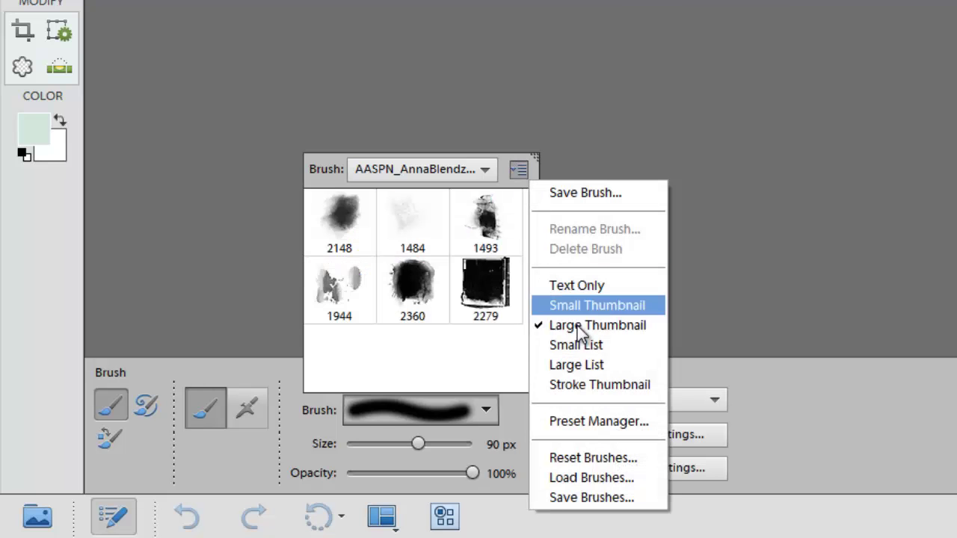
{"action": "left_click", "coordinate": [576, 366]}
{"action": "left_click", "coordinate": [517, 171]}
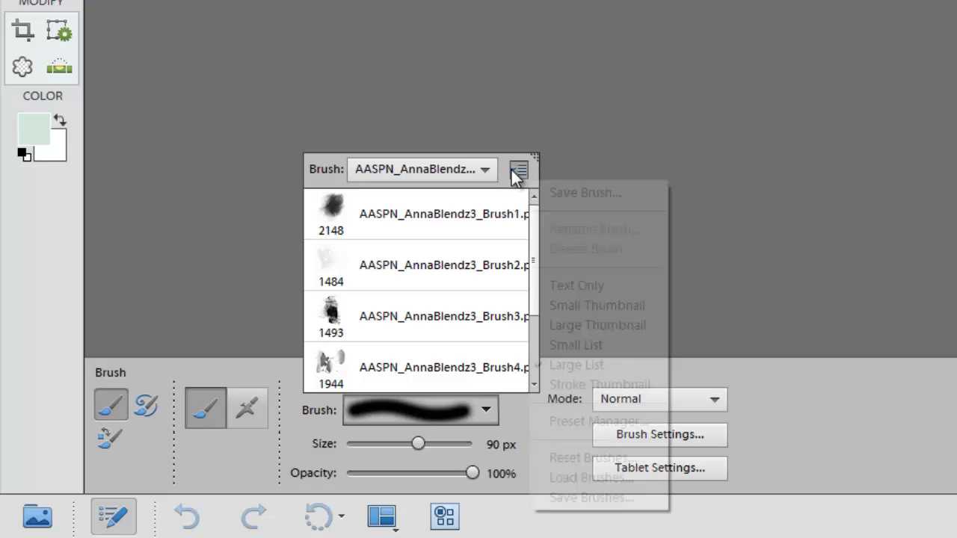
{"action": "left_click", "coordinate": [559, 324]}
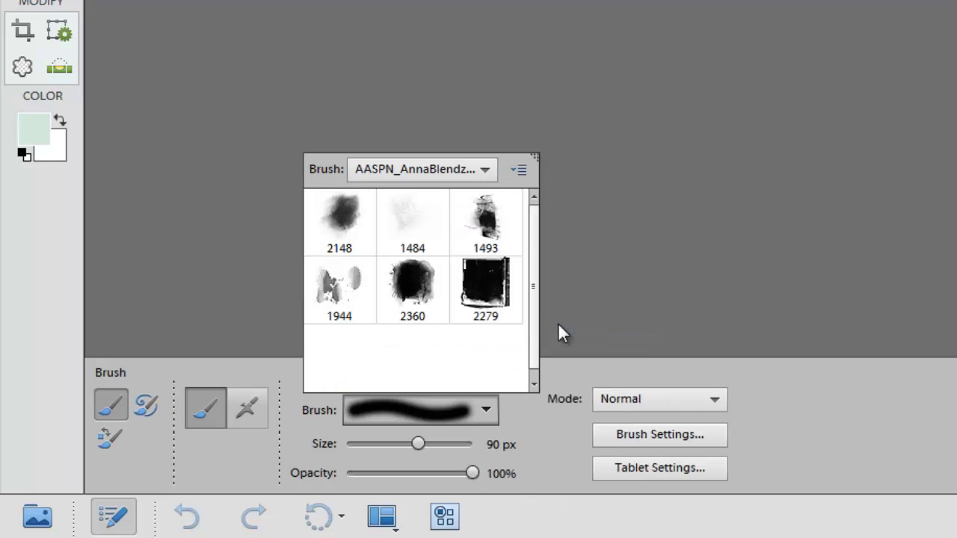
{"action": "left_click", "coordinate": [520, 172]}
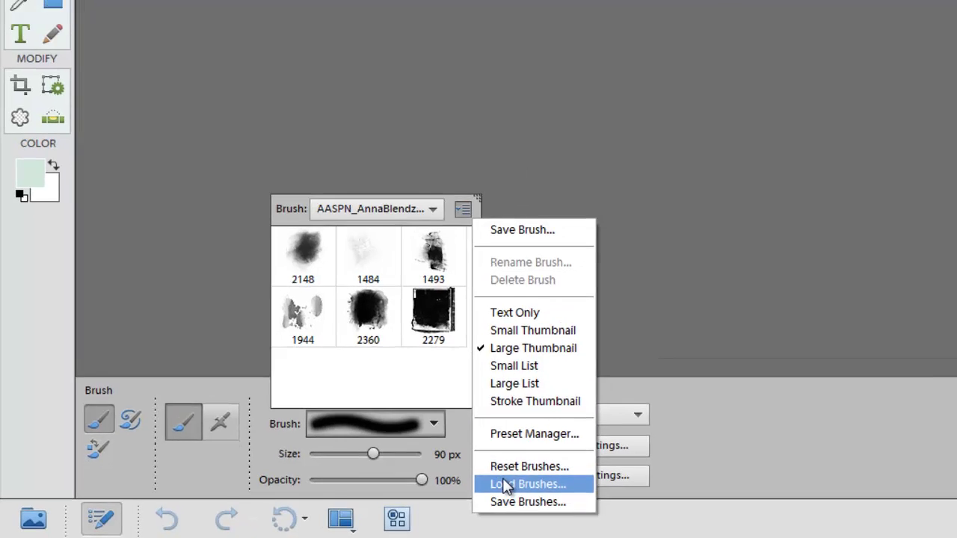
- Load AASPN_AnnaBlendz3BrushSet.abr from the BrushSet folder into the brush presets
{"action": "left_click", "coordinate": [564, 472]}
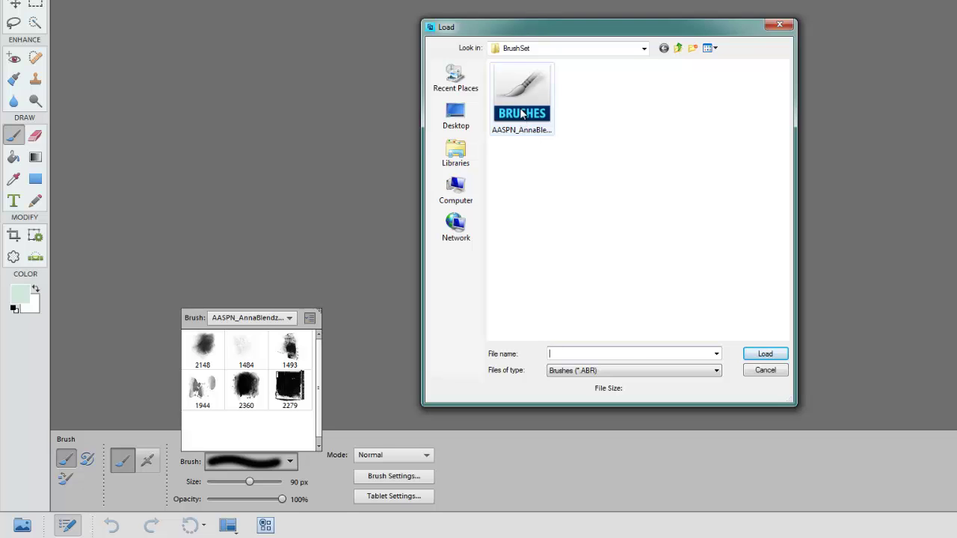
{"action": "left_click", "coordinate": [522, 112]}
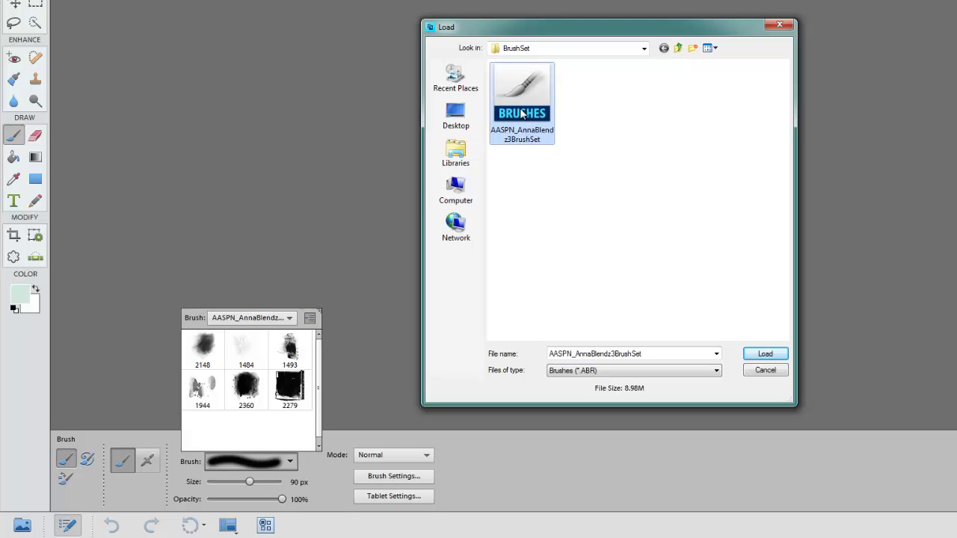
{"action": "left_click", "coordinate": [765, 355]}
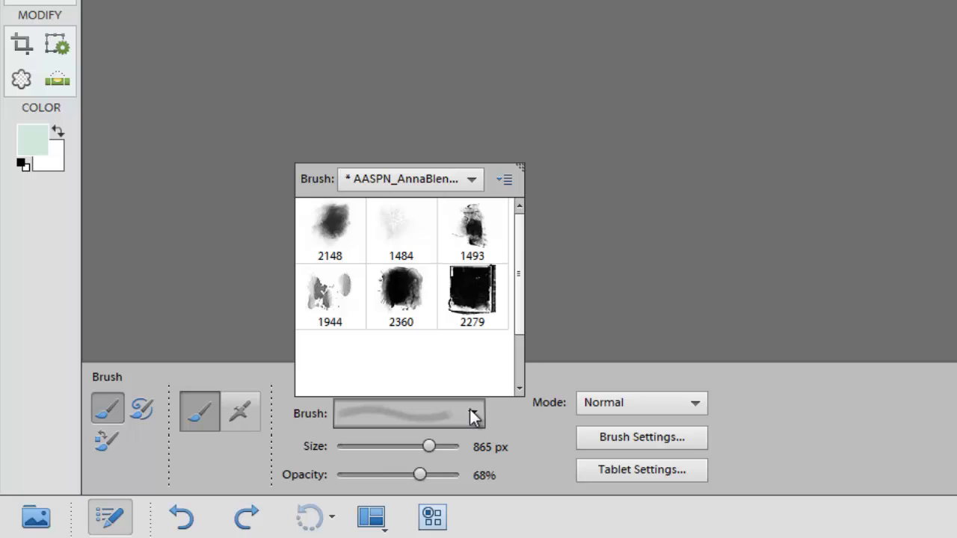
- Append AASPN_AnnaBlendz3BrushSet again in the Preset Manager so it lists 12 brushes, then click Done
{"action": "left_click", "coordinate": [504, 181]}
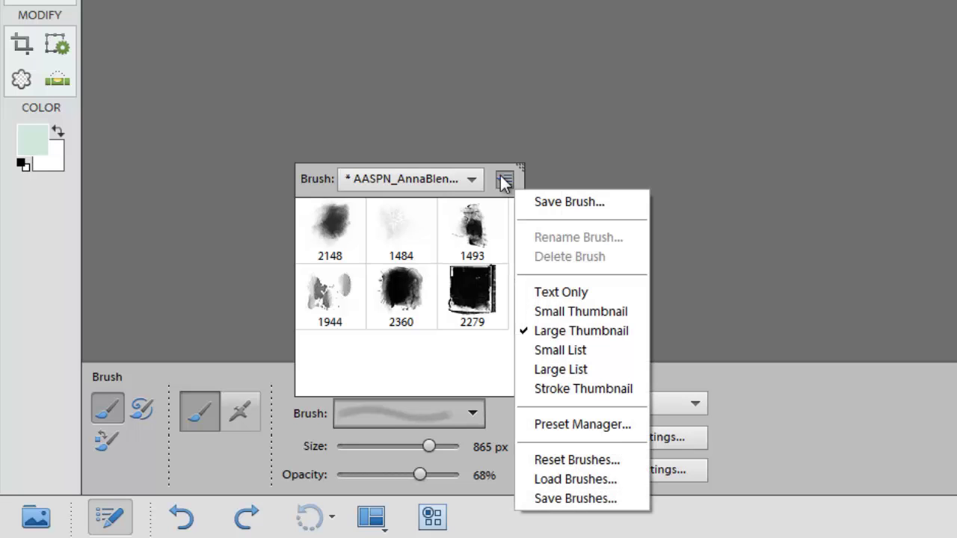
{"action": "left_click", "coordinate": [571, 424]}
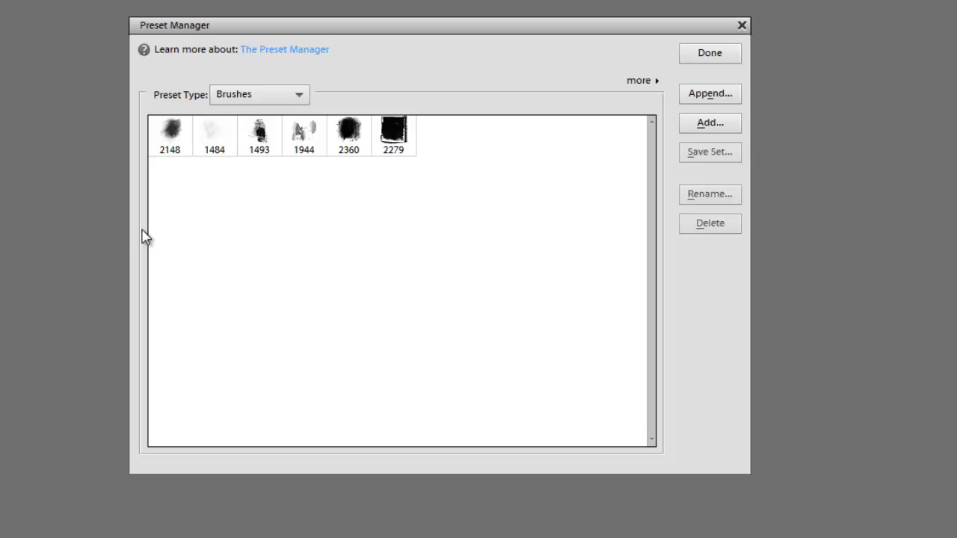
{"action": "left_click", "coordinate": [701, 97]}
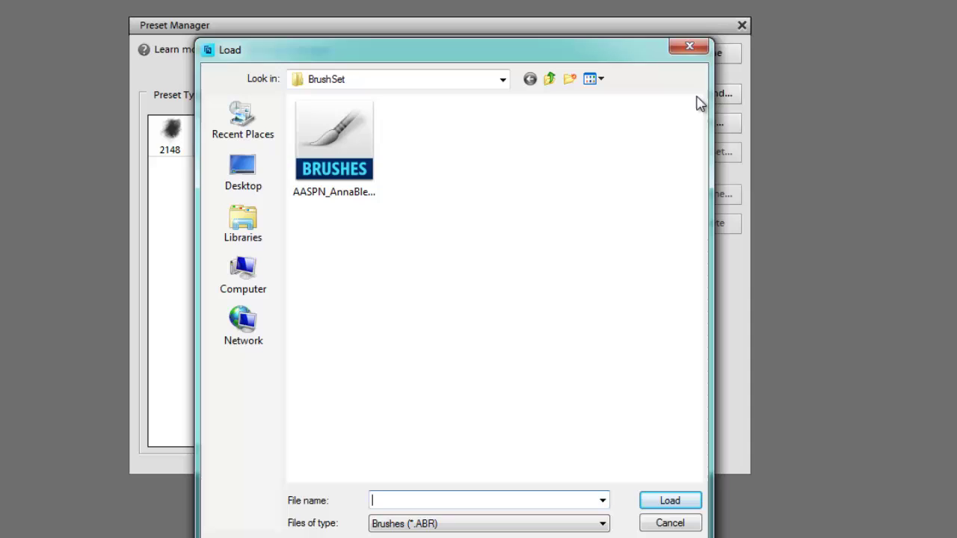
{"action": "left_click", "coordinate": [351, 157]}
{"action": "double_click", "coordinate": [351, 157]}
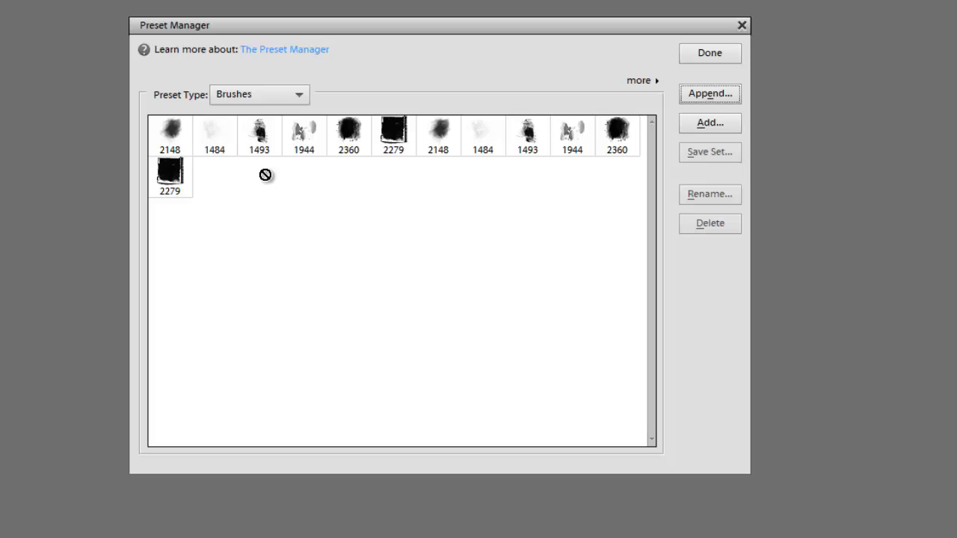
{"action": "mouse_move", "coordinate": [188, 197]}
{"action": "left_mouse_down"}
{"action": "mouse_move", "coordinate": [335, 150]}
{"action": "mouse_move", "coordinate": [377, 216]}
{"action": "mouse_move", "coordinate": [620, 94]}
{"action": "left_mouse_up"}
{"action": "left_click", "coordinate": [688, 58]}
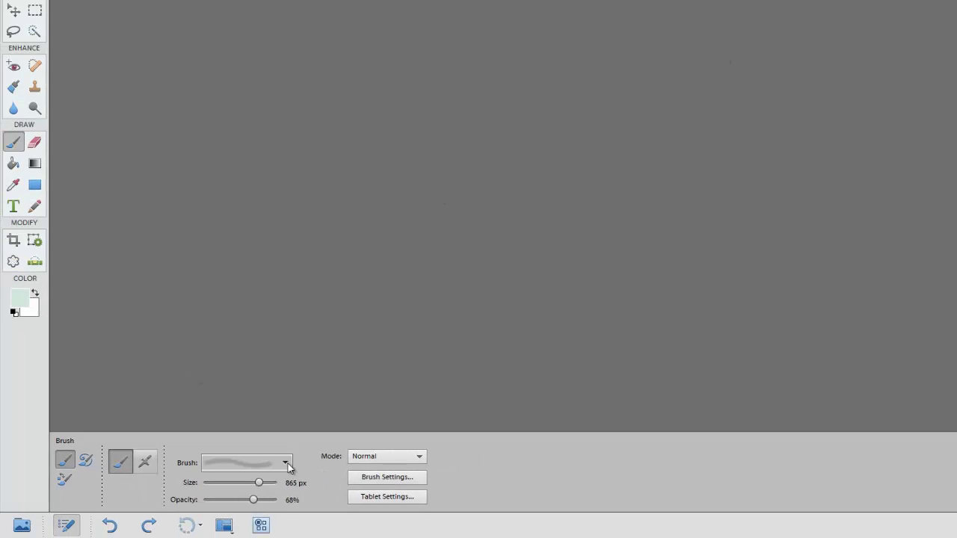
- Choose the 2148 AnnaBlendz brush preset and set it to 1192 px size at 80% opacity
{"action": "left_click", "coordinate": [287, 465]}
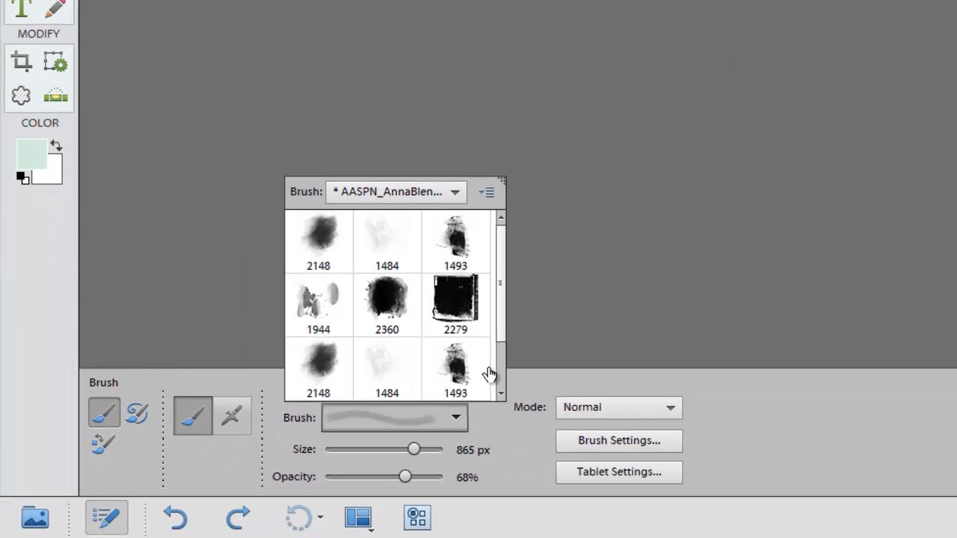
{"action": "mouse_move", "coordinate": [500, 324]}
{"action": "left_mouse_down"}
{"action": "mouse_move", "coordinate": [482, 400]}
{"action": "mouse_move", "coordinate": [505, 365]}
{"action": "mouse_move", "coordinate": [498, 376]}
{"action": "mouse_move", "coordinate": [495, 302]}
{"action": "mouse_move", "coordinate": [586, 274]}
{"action": "left_mouse_up"}
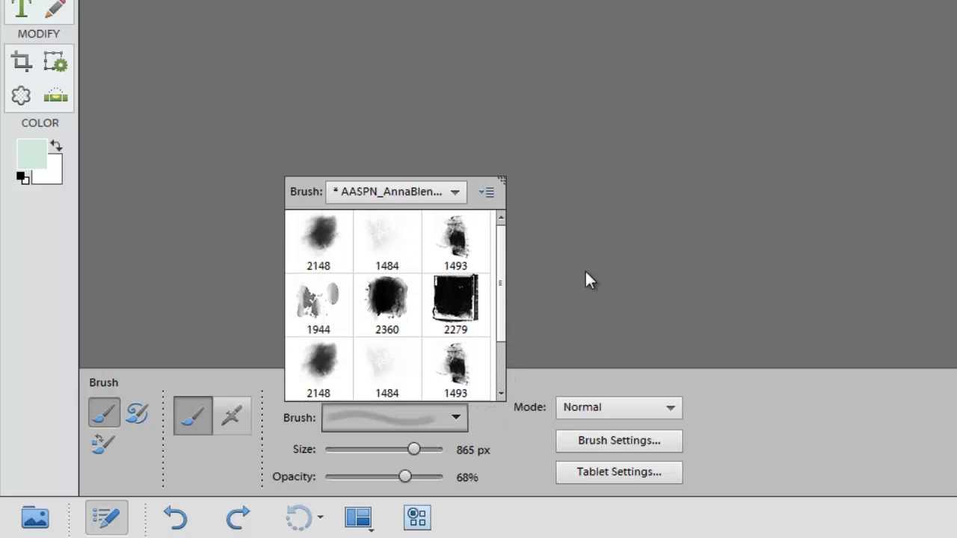
{"action": "left_click", "coordinate": [329, 251]}
{"action": "left_click", "coordinate": [372, 312]}
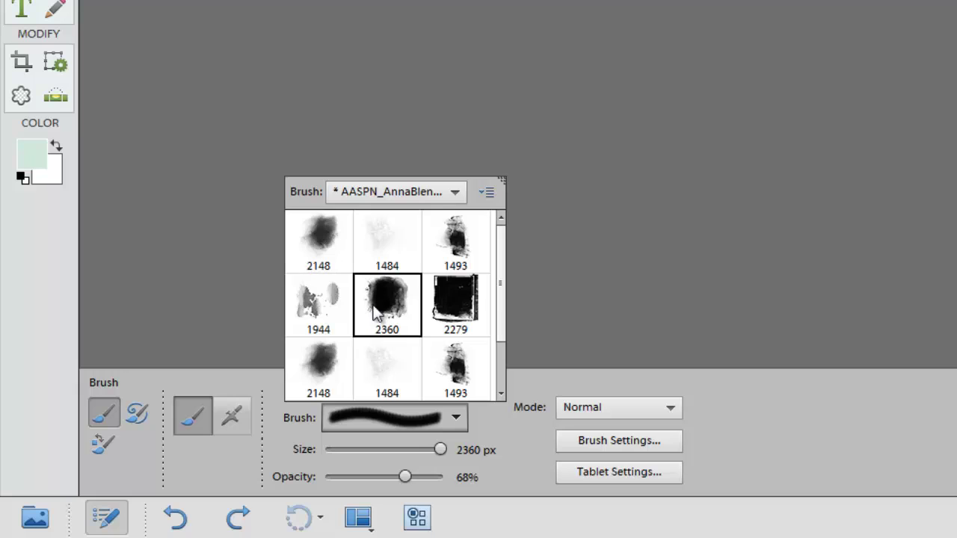
{"action": "left_click", "coordinate": [324, 311]}
{"action": "left_click", "coordinate": [327, 257]}
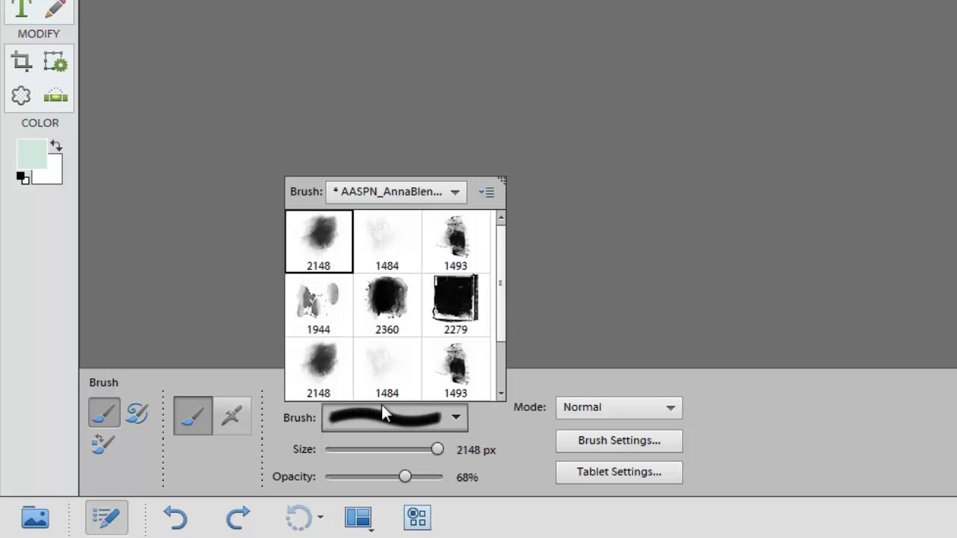
{"action": "left_click", "coordinate": [510, 481]}
{"action": "left_click_drag", "start_coordinate": [431, 455], "coordinate": [420, 478]}
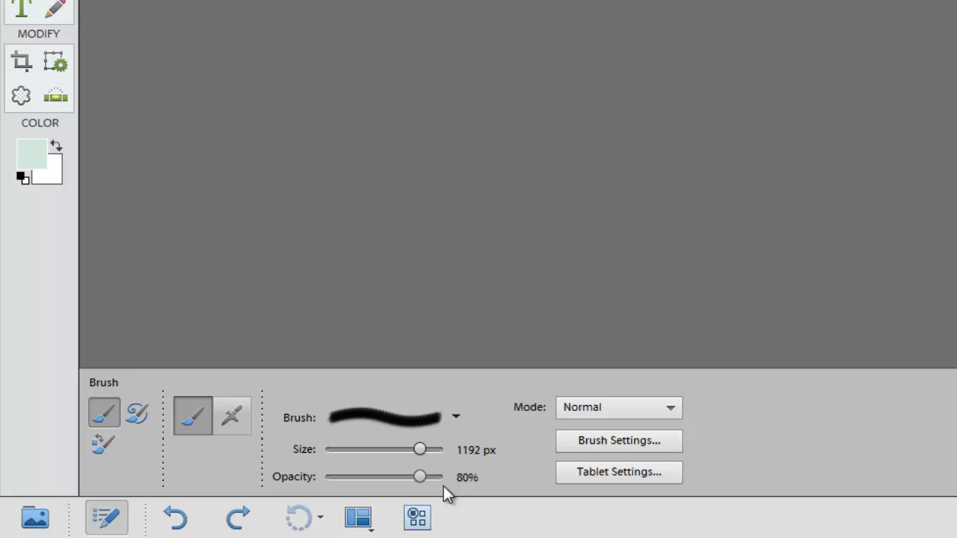
{"action": "left_click", "coordinate": [669, 410]}
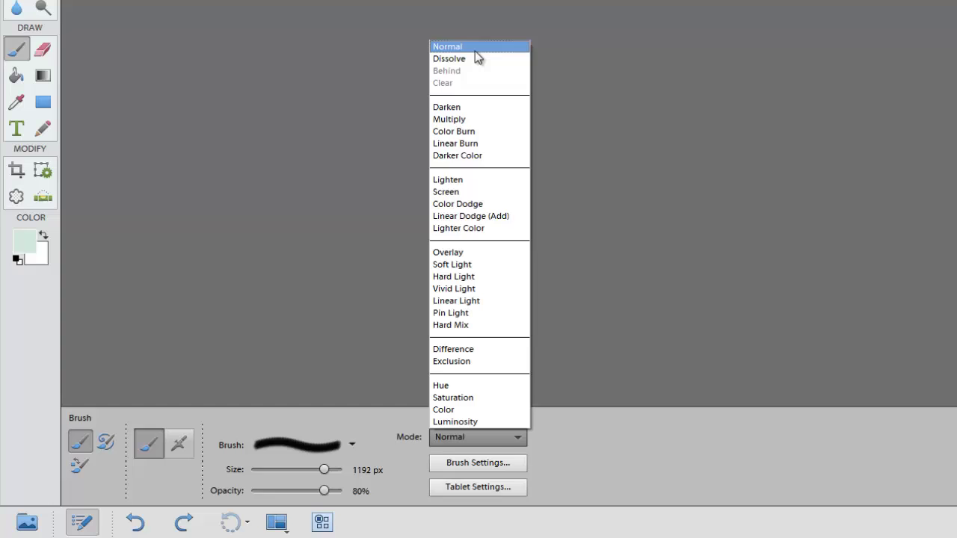
{"action": "left_click", "coordinate": [474, 48]}
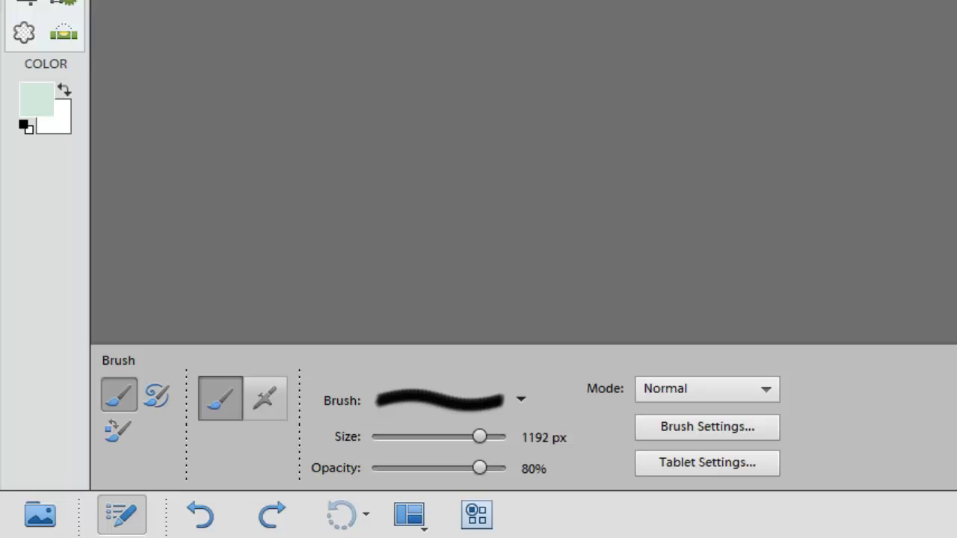
- In Brush Settings, set the 2148 brush's Fade to 67 and its angle to 171°
{"action": "left_click", "coordinate": [757, 425]}
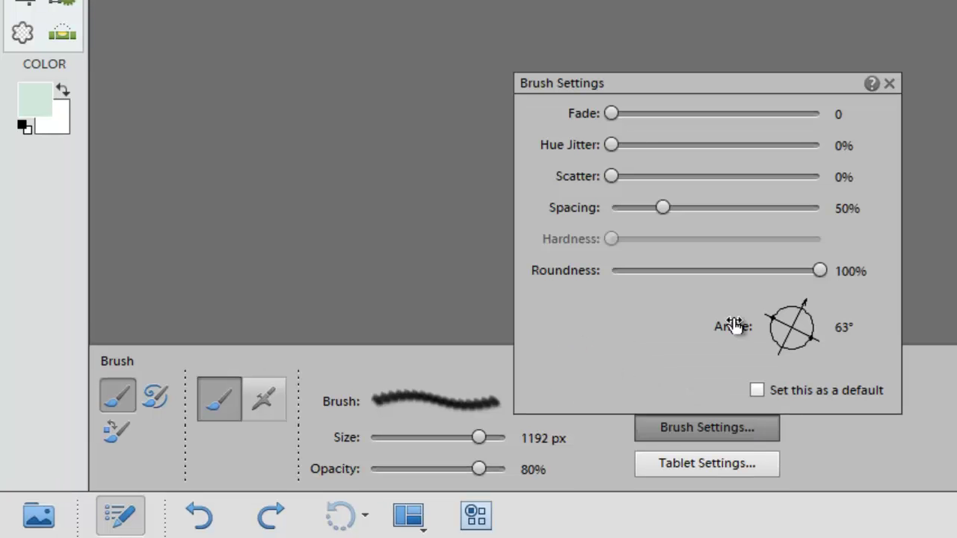
{"action": "mouse_move", "coordinate": [607, 113]}
{"action": "left_mouse_down"}
{"action": "mouse_move", "coordinate": [703, 122]}
{"action": "mouse_move", "coordinate": [676, 122]}
{"action": "left_mouse_up"}
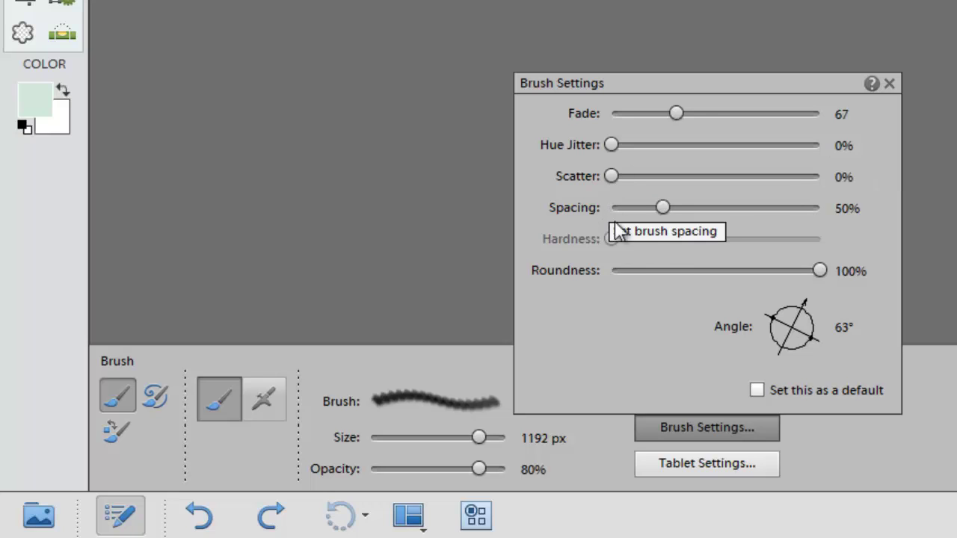
{"action": "mouse_move", "coordinate": [819, 270]}
{"action": "left_mouse_down"}
{"action": "mouse_move", "coordinate": [756, 271]}
{"action": "mouse_move", "coordinate": [826, 274]}
{"action": "mouse_move", "coordinate": [804, 275]}
{"action": "mouse_move", "coordinate": [823, 271]}
{"action": "mouse_move", "coordinate": [813, 335]}
{"action": "mouse_move", "coordinate": [792, 347]}
{"action": "mouse_move", "coordinate": [765, 337]}
{"action": "mouse_move", "coordinate": [763, 322]}
{"action": "mouse_move", "coordinate": [763, 352]}
{"action": "mouse_move", "coordinate": [825, 373]}
{"action": "mouse_move", "coordinate": [837, 317]}
{"action": "mouse_move", "coordinate": [786, 309]}
{"action": "mouse_move", "coordinate": [760, 326]}
{"action": "left_mouse_up"}
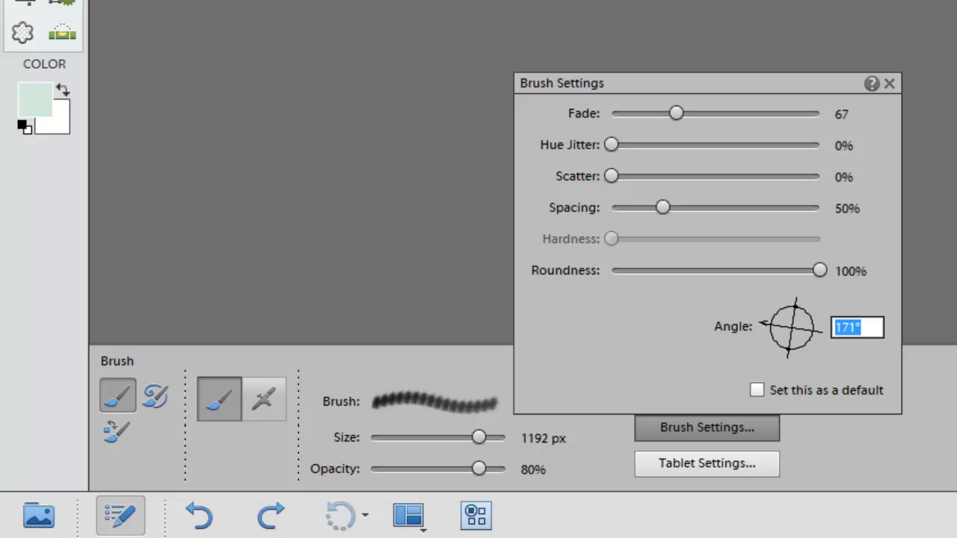
{"action": "left_click", "coordinate": [890, 84]}
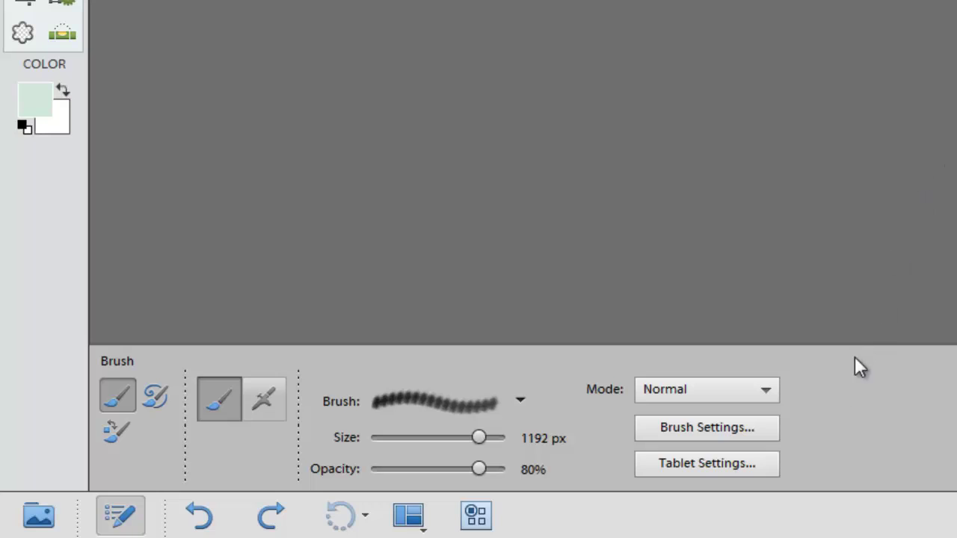
- Check the pen Tablet Settings and close them without changes
{"action": "left_click", "coordinate": [725, 465]}
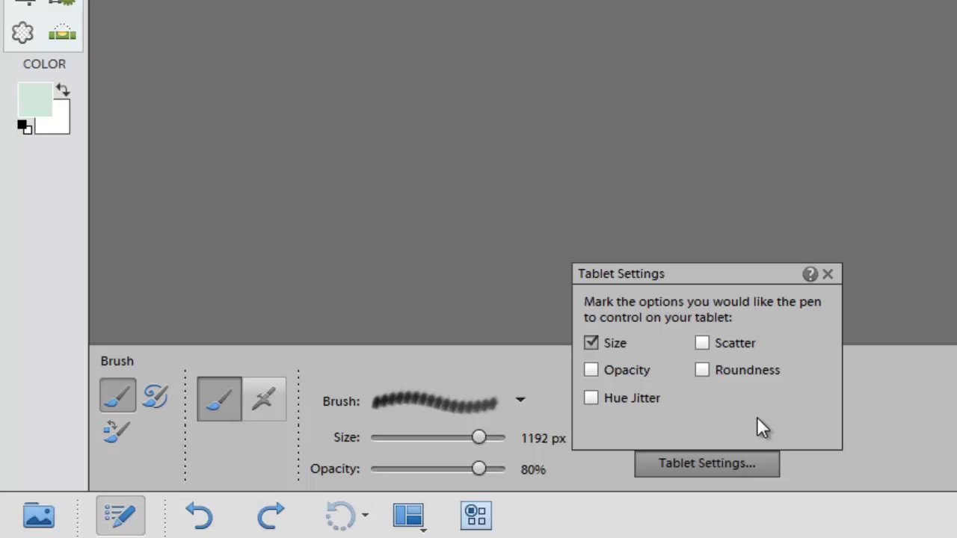
{"action": "left_click", "coordinate": [828, 276]}
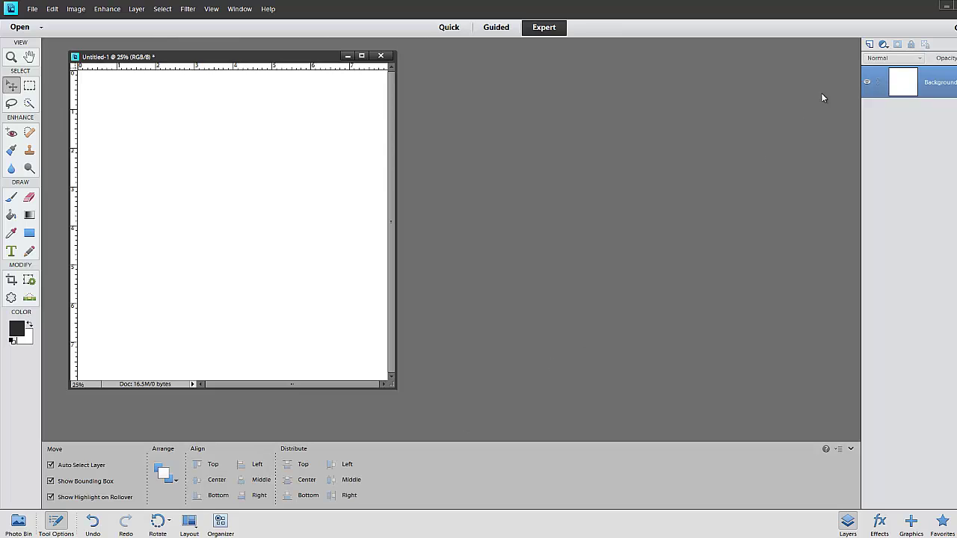
- Add an empty transparent Layer 1 above the white Background in Untitled-1
{"action": "left_click", "coordinate": [869, 46]}
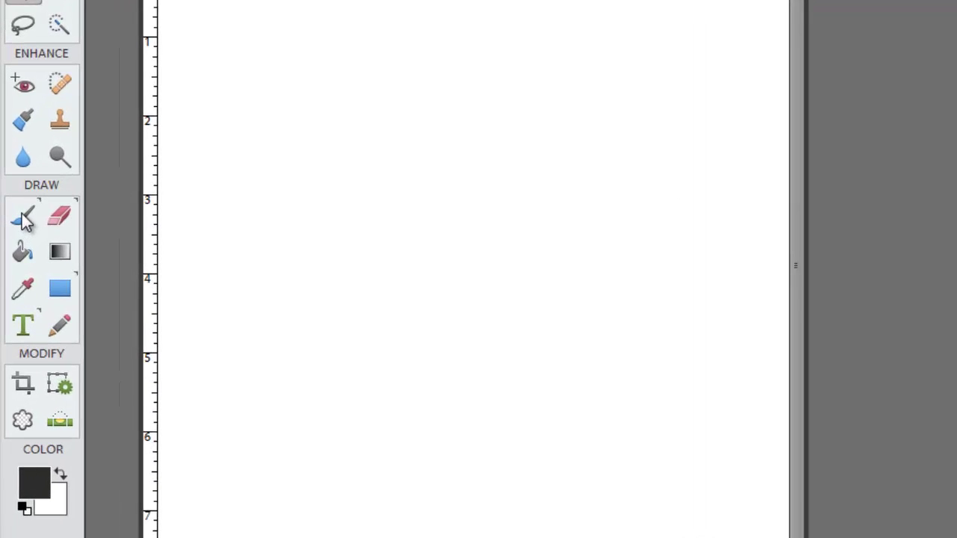
- Switch to the Brush tool with the 2360 watercolour tip and rotate its angle to -80°
{"action": "left_click", "coordinate": [12, 198]}
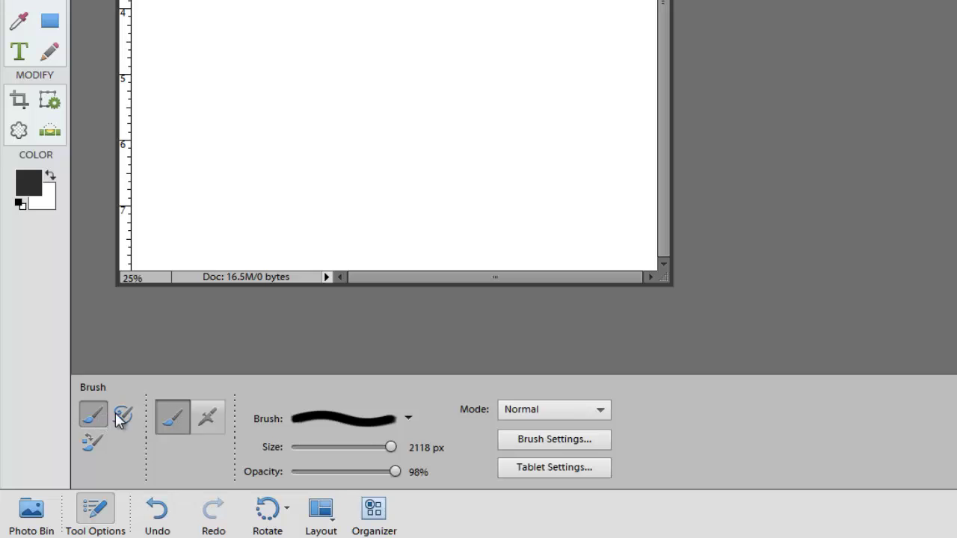
{"action": "left_click", "coordinate": [409, 420]}
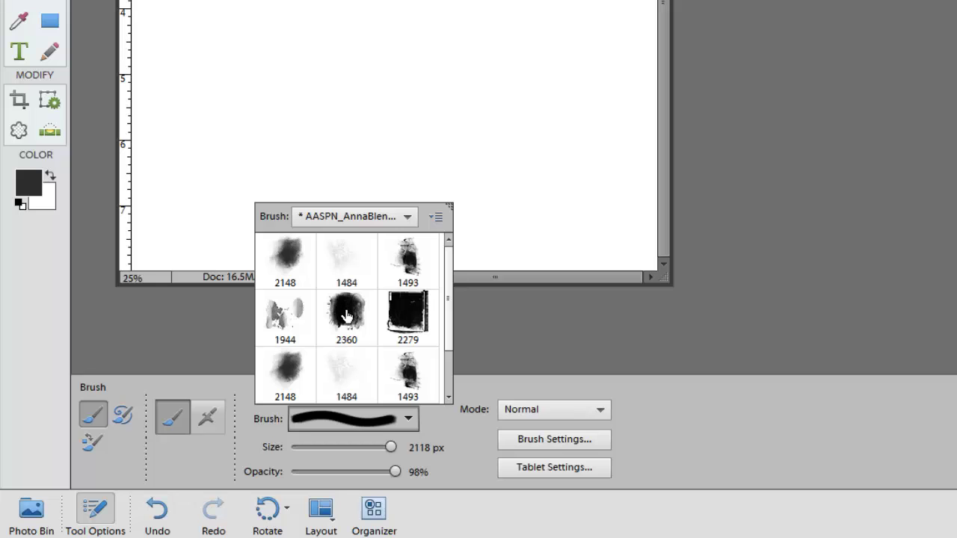
{"action": "left_click", "coordinate": [346, 317]}
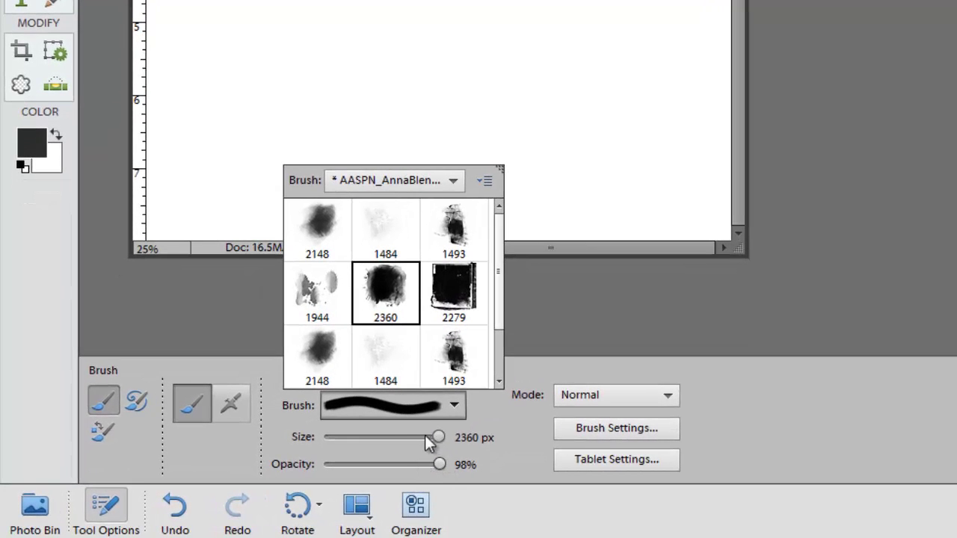
{"action": "left_click", "coordinate": [658, 428]}
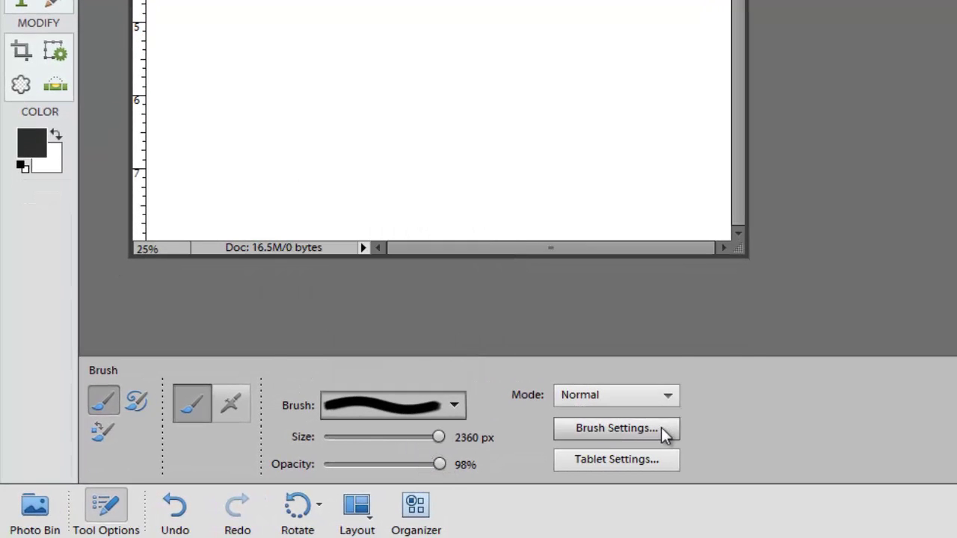
{"action": "mouse_move", "coordinate": [711, 343]}
{"action": "left_mouse_down"}
{"action": "mouse_move", "coordinate": [690, 366]}
{"action": "mouse_move", "coordinate": [713, 338]}
{"action": "left_mouse_up"}
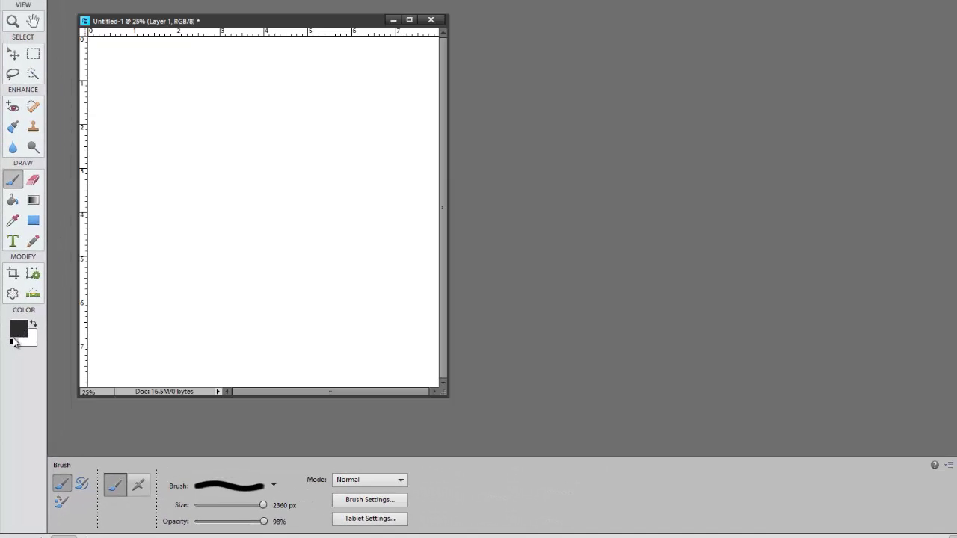
- Open the foreground Color Picker and try out several gold and light tan shades
{"action": "left_click", "coordinate": [20, 329]}
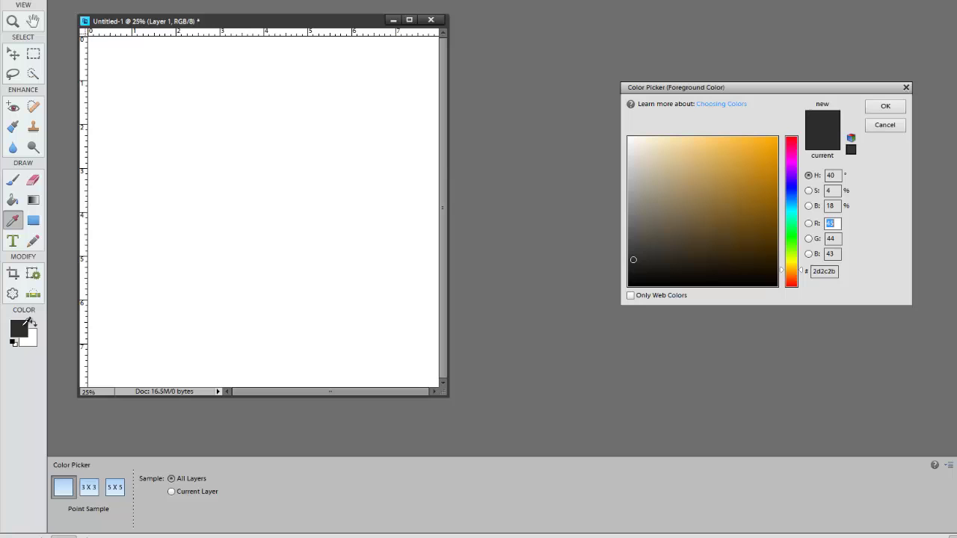
{"action": "left_click_drag", "start_coordinate": [661, 90], "coordinate": [537, 105]}
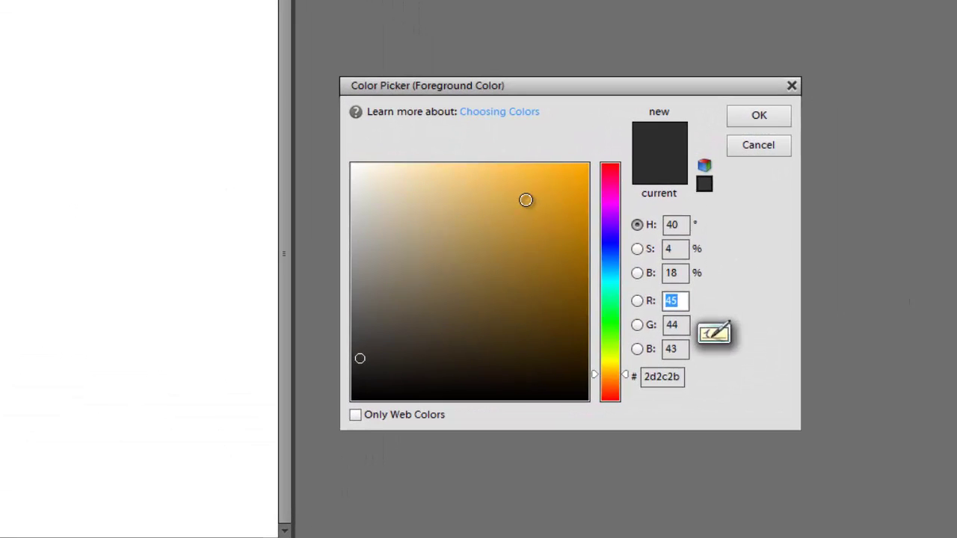
{"action": "left_click", "coordinate": [613, 173]}
{"action": "left_click", "coordinate": [533, 322]}
{"action": "left_click", "coordinate": [444, 299]}
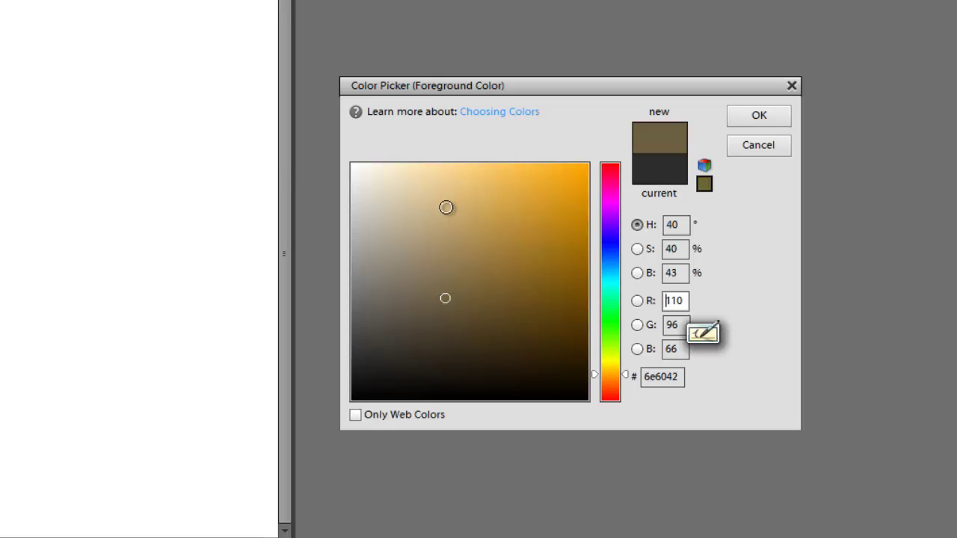
{"action": "left_click", "coordinate": [443, 212]}
{"action": "left_click", "coordinate": [402, 212]}
{"action": "left_click", "coordinate": [416, 178]}
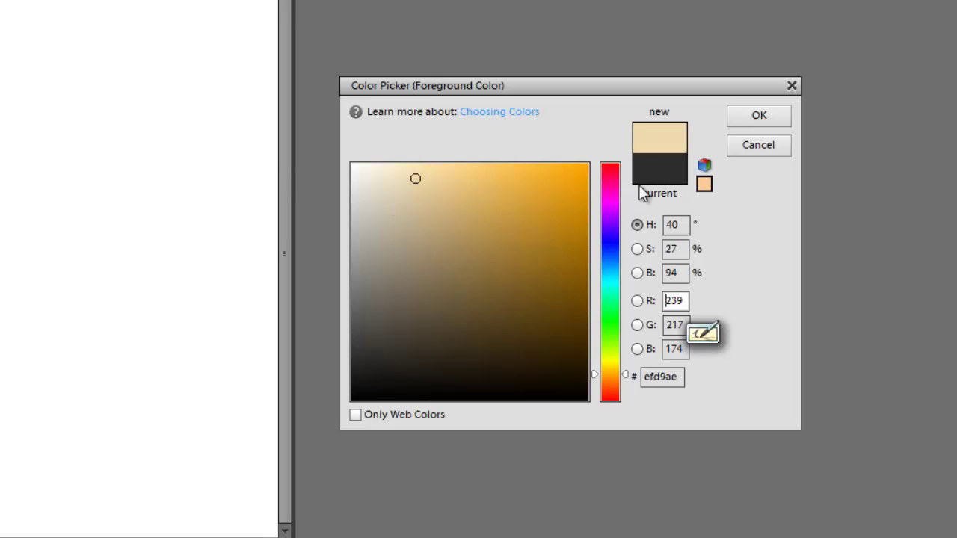
- Try several hues, then set the foreground colour to magenta aa3e78
{"action": "left_click", "coordinate": [612, 173]}
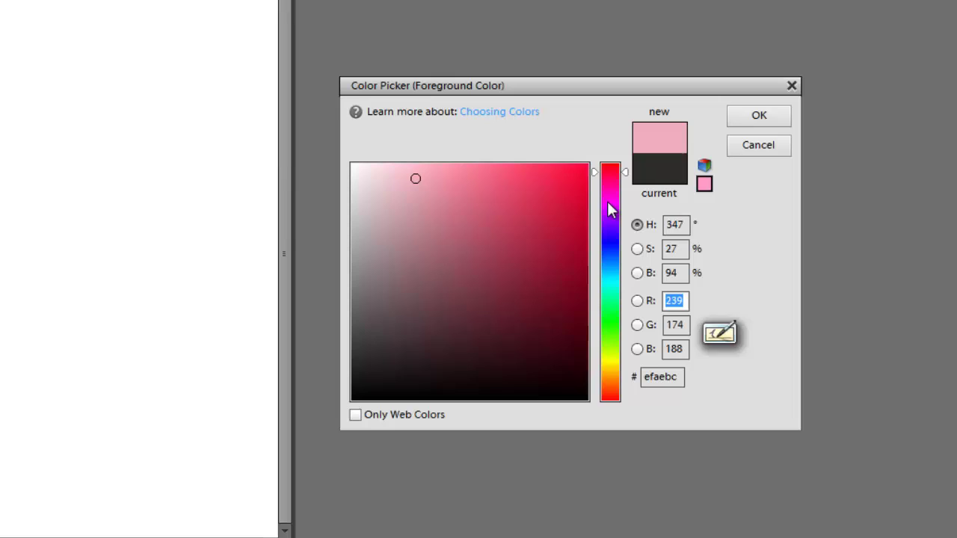
{"action": "left_click", "coordinate": [607, 202]}
{"action": "left_click", "coordinate": [610, 278]}
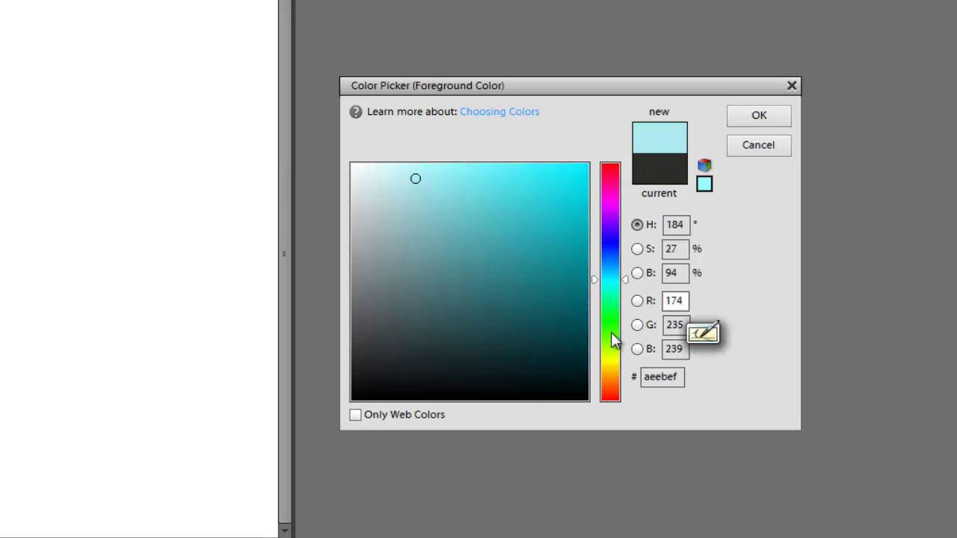
{"action": "left_click", "coordinate": [611, 332]}
{"action": "left_click", "coordinate": [610, 367]}
{"action": "left_click", "coordinate": [610, 302]}
{"action": "left_click", "coordinate": [611, 255]}
{"action": "left_click", "coordinate": [613, 184]}
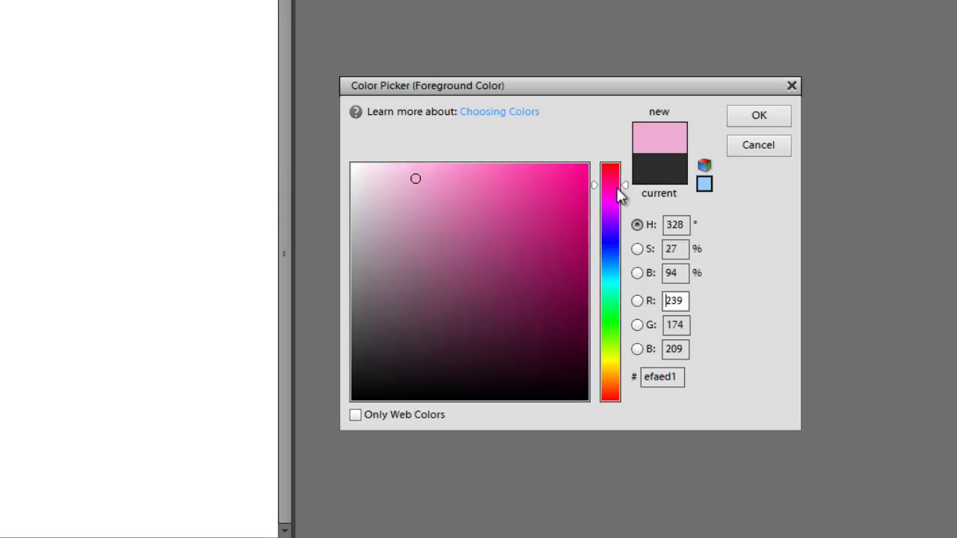
{"action": "left_click", "coordinate": [501, 242]}
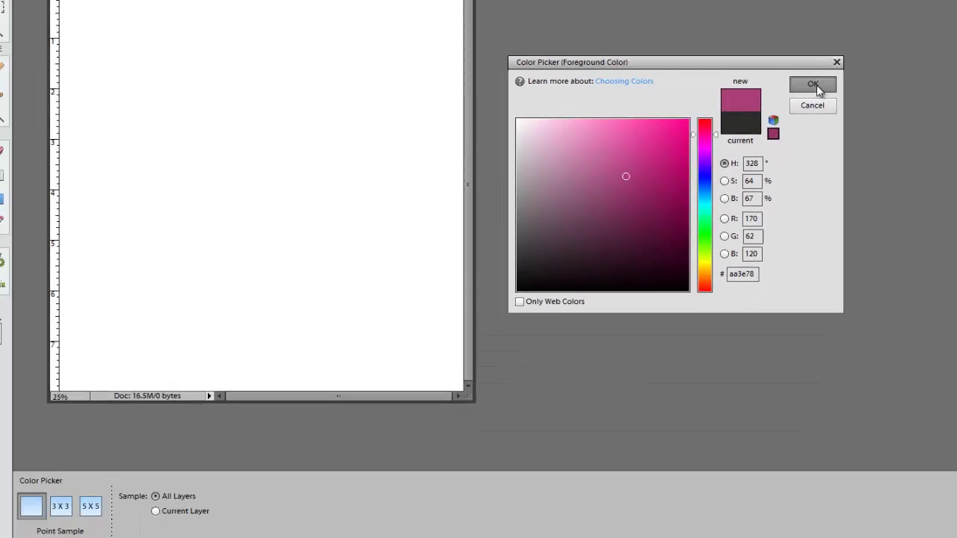
{"action": "left_click", "coordinate": [761, 123]}
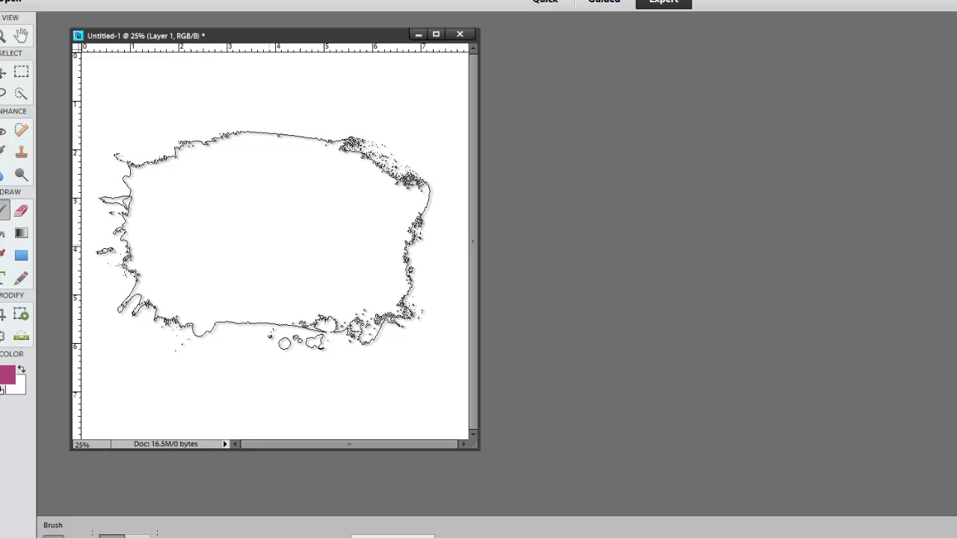
- Toggle the crosshair brush preview, then stamp one magenta watercolour blot mid-canvas on Layer 1
{"action": "key", "text": "Caps_Lock"}
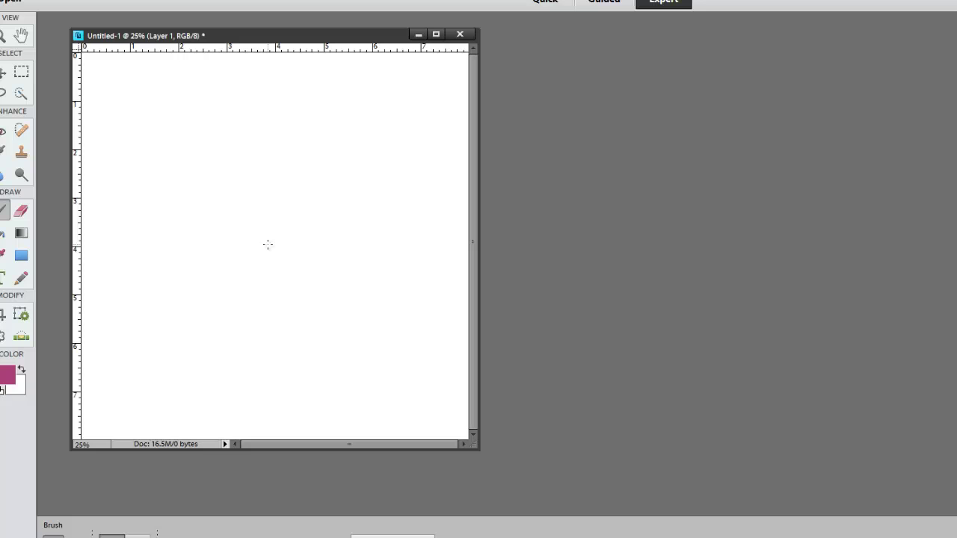
{"action": "key", "text": "Caps_Lock"}
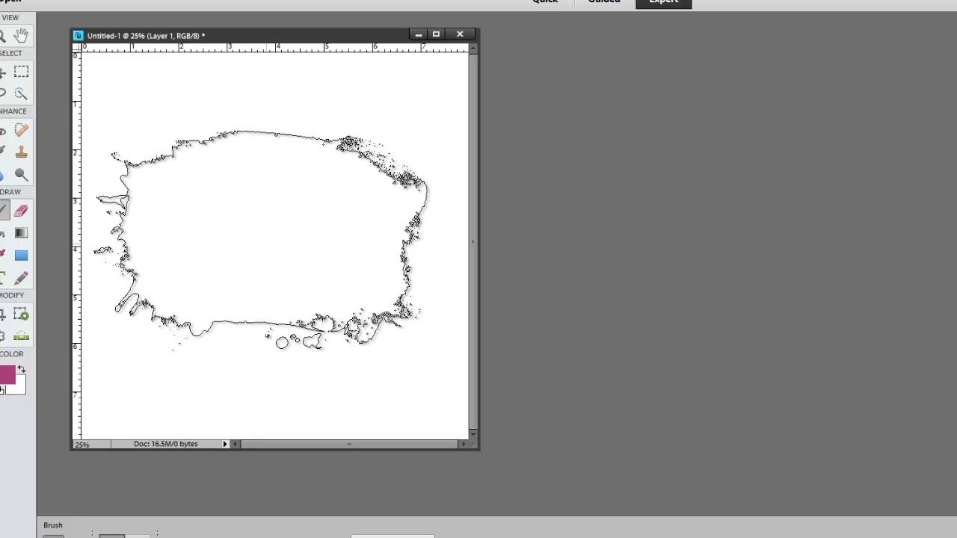
{"action": "key", "text": "Caps_Lock"}
{"action": "key", "text": "Caps_Lock"}
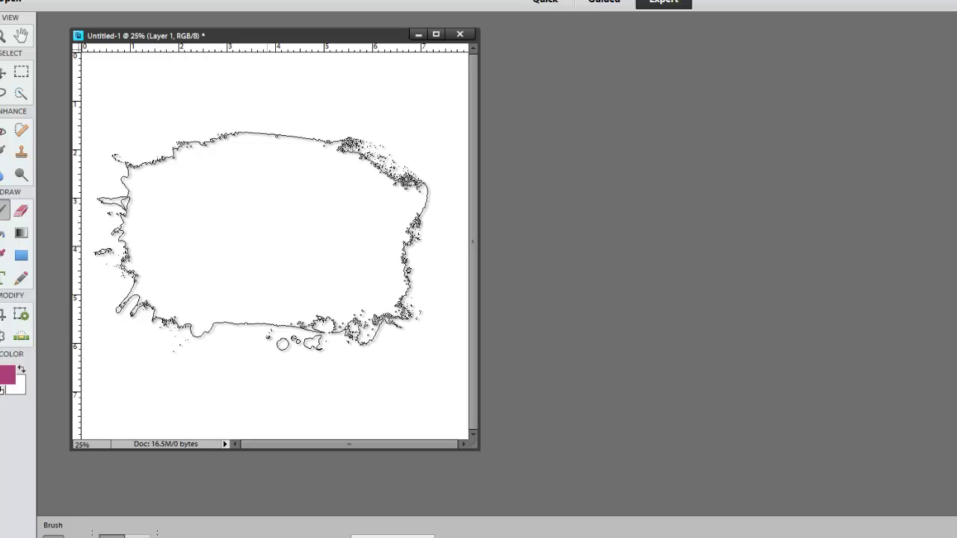
{"action": "left_click", "coordinate": [262, 242]}
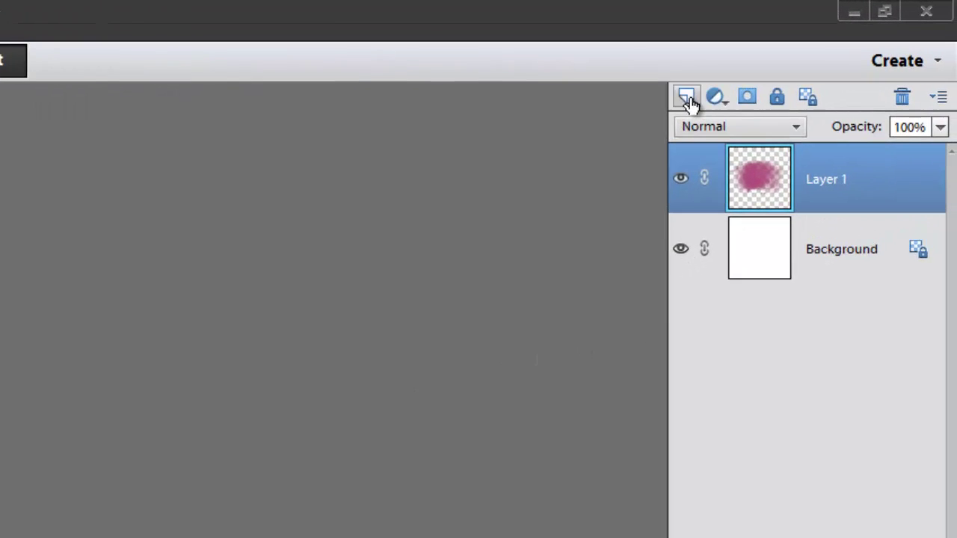
- Add Layer 2 and set up the 2148 brush at 15 px size and 100% opacity
{"action": "left_click", "coordinate": [686, 97]}
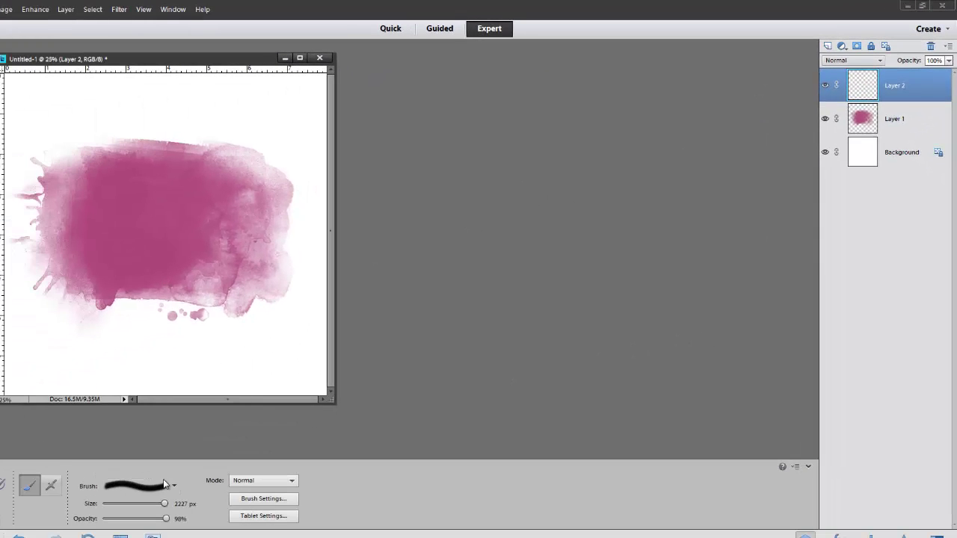
{"action": "left_click", "coordinate": [173, 487]}
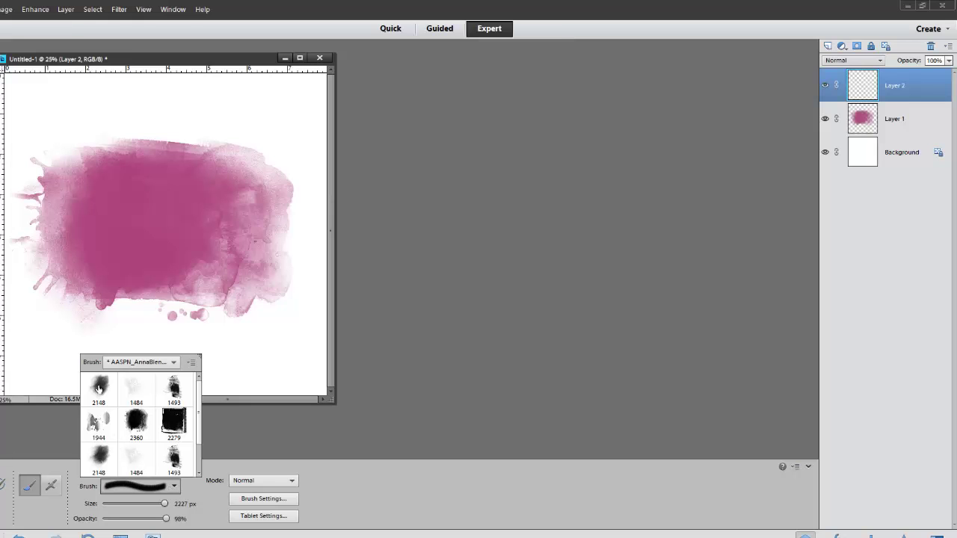
{"action": "left_click", "coordinate": [98, 389]}
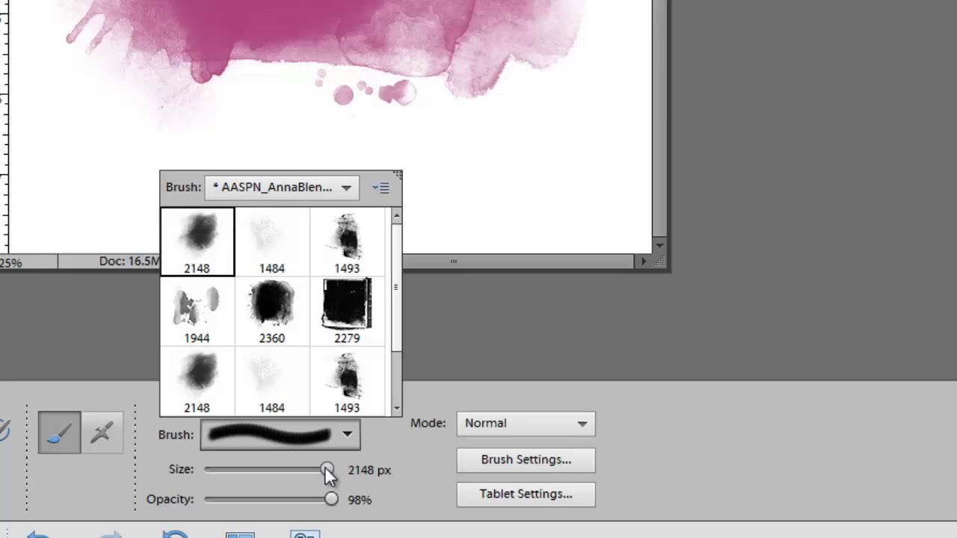
{"action": "left_click_drag", "start_coordinate": [240, 488], "coordinate": [238, 490]}
{"action": "left_click_drag", "start_coordinate": [324, 469], "coordinate": [218, 470]}
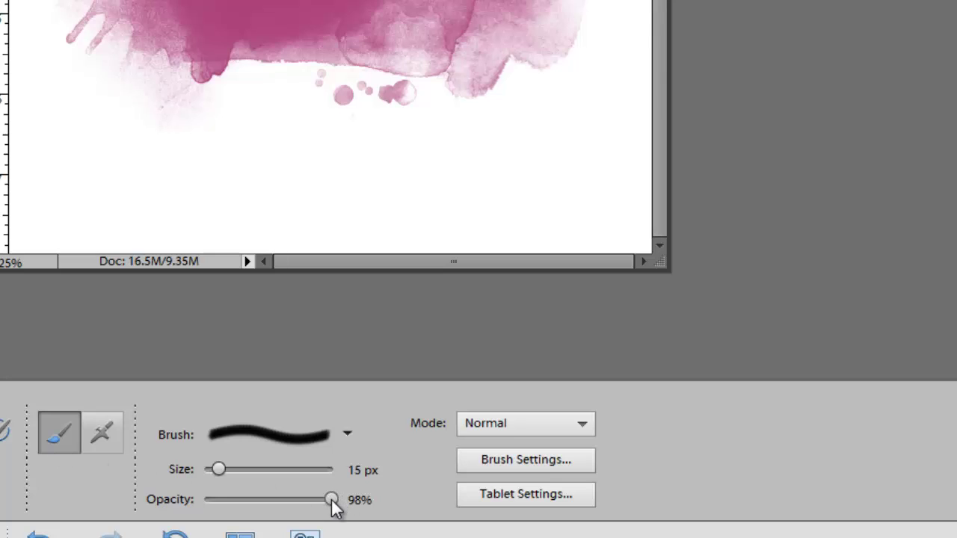
{"action": "left_click_drag", "start_coordinate": [332, 500], "coordinate": [343, 505]}
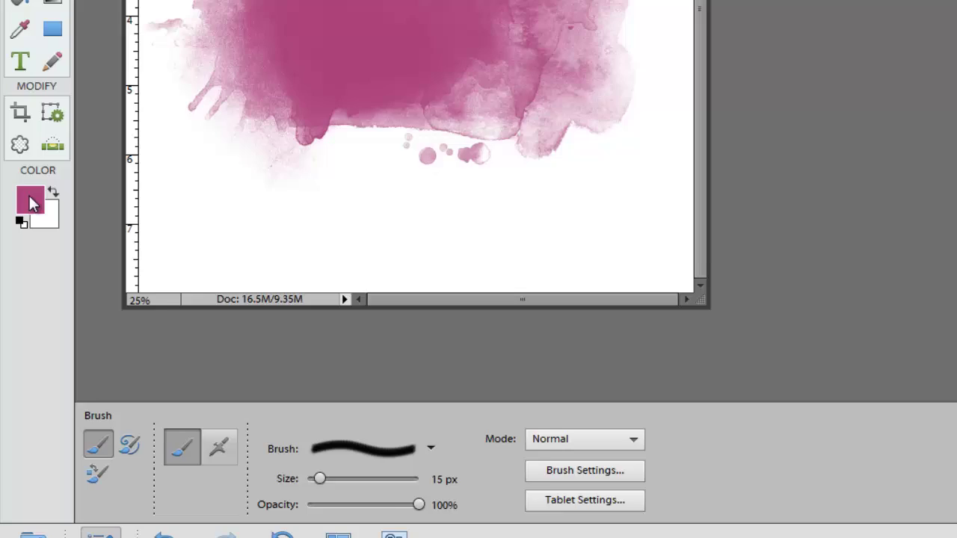
- Set the foreground colour to dark grey 353435
{"action": "left_click", "coordinate": [0, 145]}
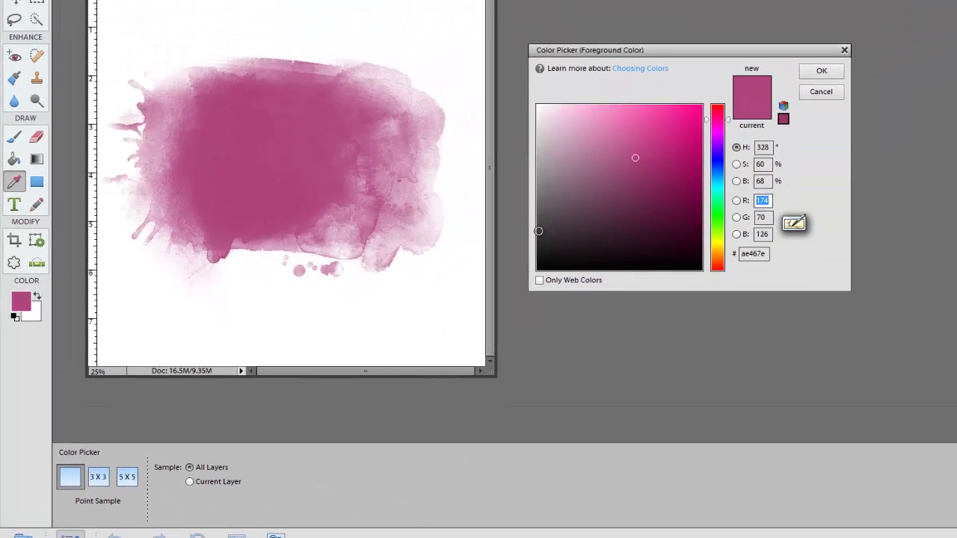
{"action": "left_click", "coordinate": [538, 232]}
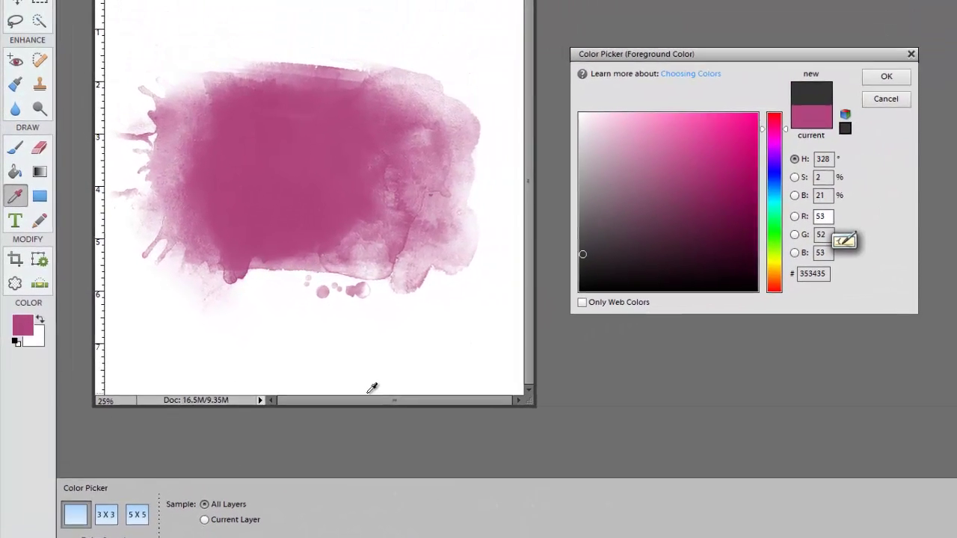
{"action": "left_click", "coordinate": [886, 77]}
- With the Brush tool, draw freehand dark grey loops across the magenta blot, trailing past its lower right edge
{"action": "key", "text": "b"}
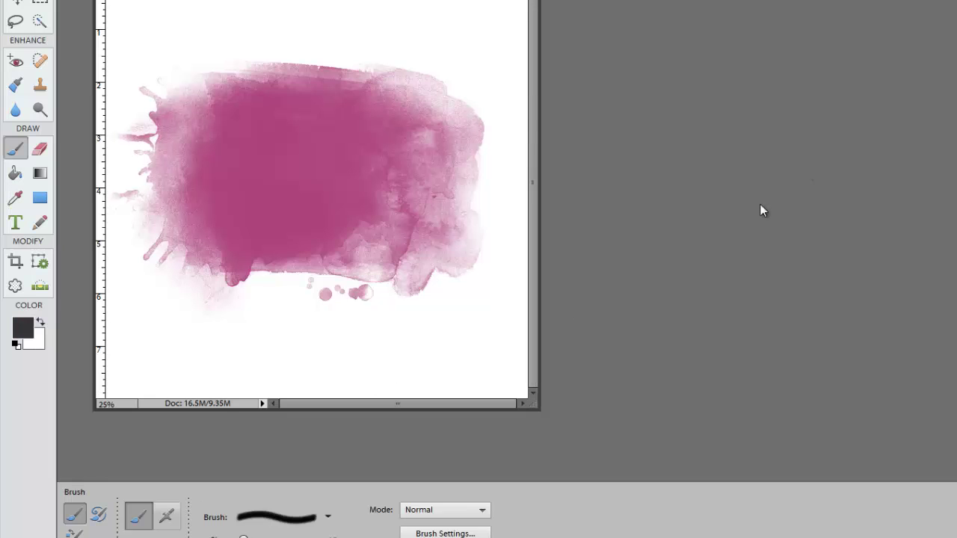
{"action": "mouse_move", "coordinate": [243, 99]}
{"action": "left_mouse_down"}
{"action": "mouse_move", "coordinate": [185, 144]}
{"action": "mouse_move", "coordinate": [196, 193]}
{"action": "left_mouse_up"}
{"action": "mouse_move", "coordinate": [225, 320]}
{"action": "left_mouse_down"}
{"action": "mouse_move", "coordinate": [290, 265]}
{"action": "mouse_move", "coordinate": [340, 325]}
{"action": "mouse_move", "coordinate": [333, 347]}
{"action": "mouse_move", "coordinate": [368, 340]}
{"action": "mouse_move", "coordinate": [433, 369]}
{"action": "mouse_move", "coordinate": [420, 415]}
{"action": "mouse_move", "coordinate": [522, 408]}
{"action": "left_mouse_up"}
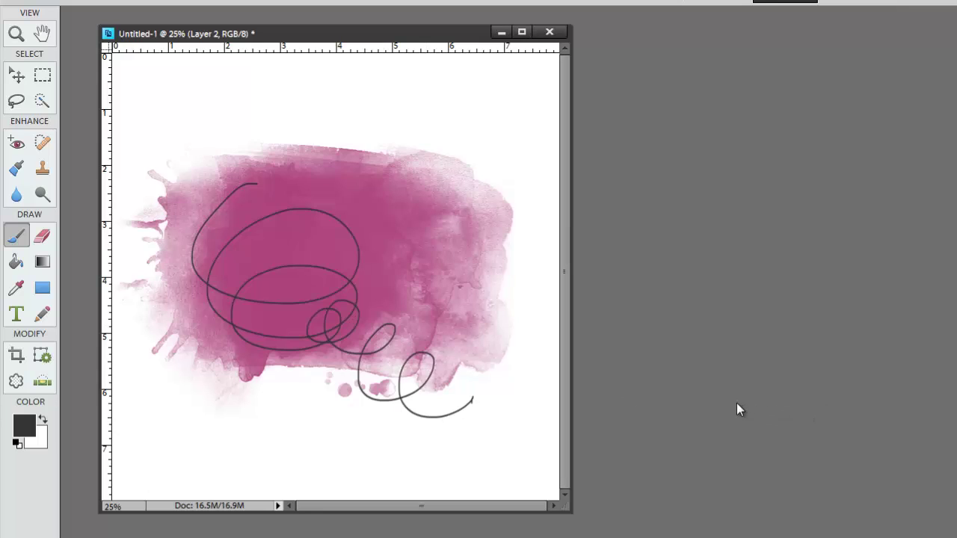